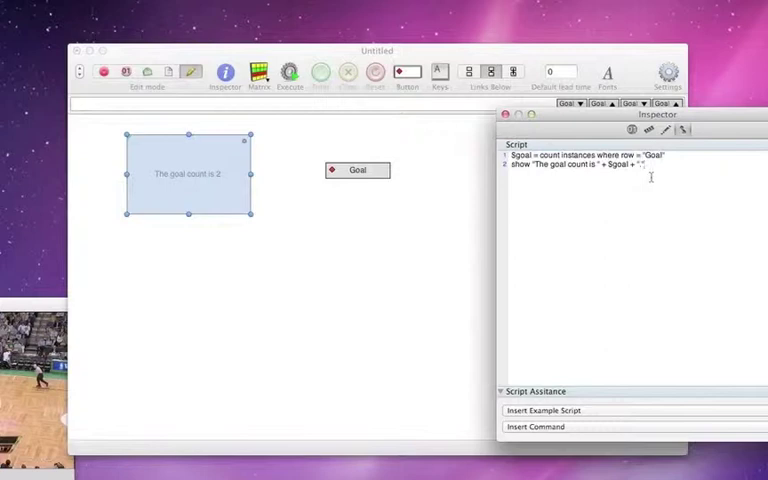
Add the line show instances where row = "Goal" and separate the three statements with blank lines.
key("Return")
type("show instance")
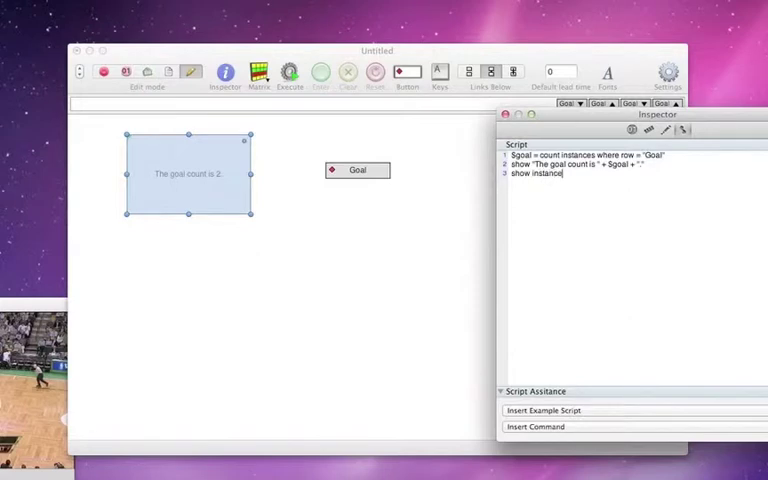
type("s where")
type(" row = ")
type("\"Goa")
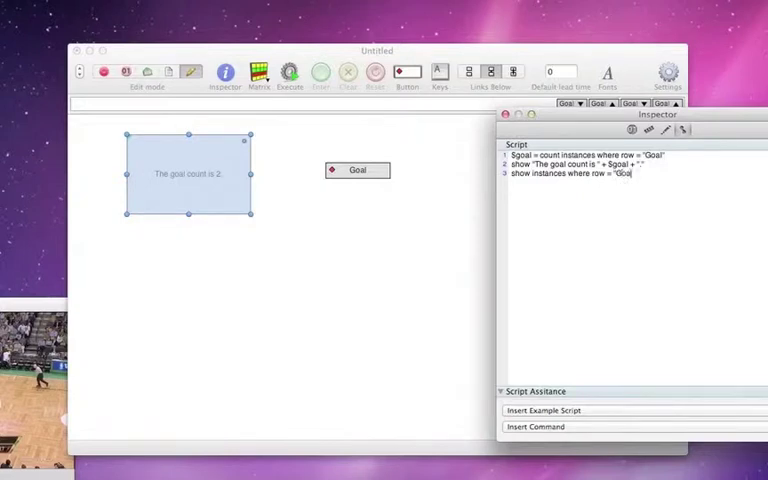
type("l\"")
left_click(670, 164)
key("Return")
left_click(511, 164)
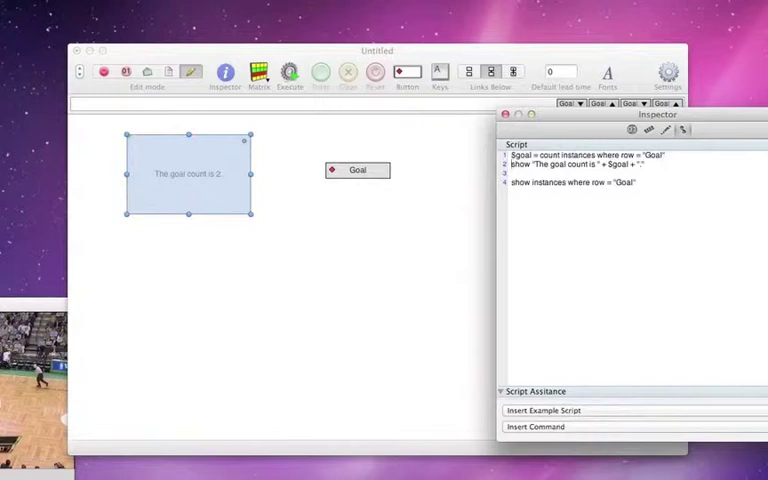
key("Return")
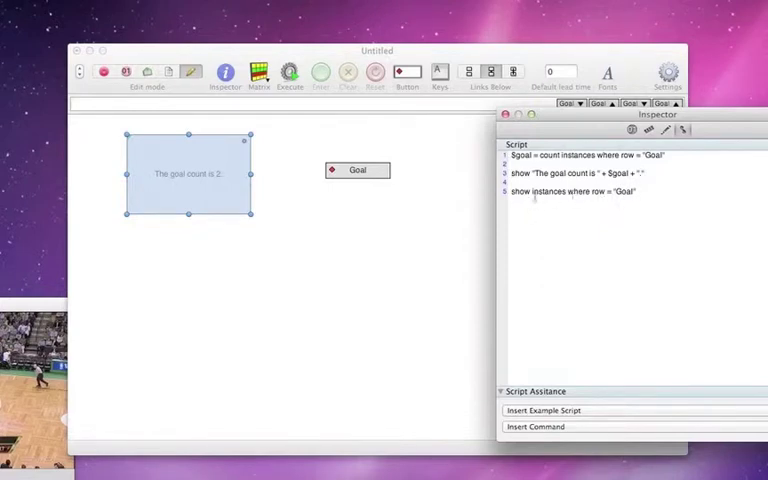
Review the show instances line and the button's behaviour settings, then switch the code window to Report mode.
left_click_drag(512, 193, 661, 195)
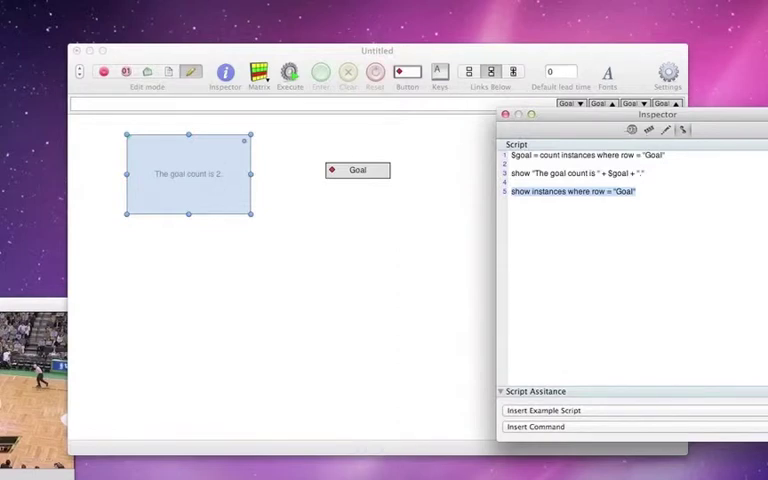
left_click(632, 130)
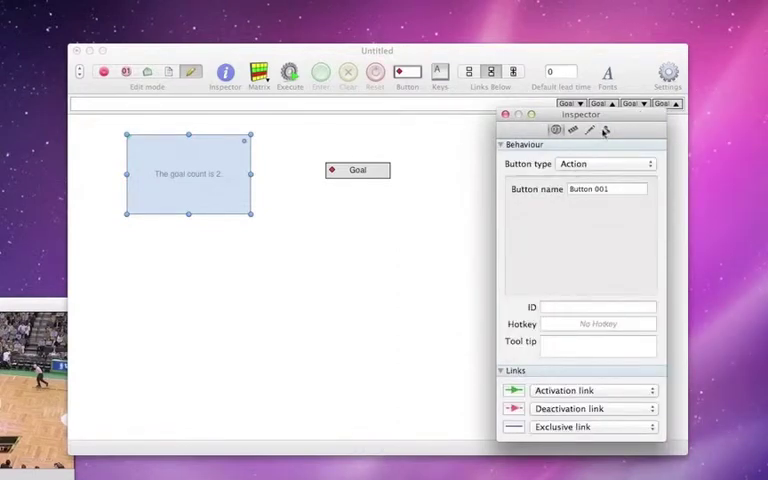
left_click(605, 131)
left_click(650, 199)
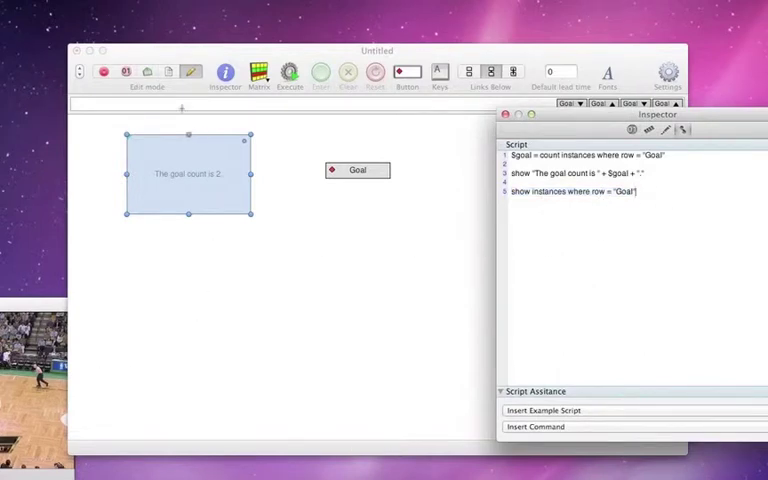
left_click(172, 72)
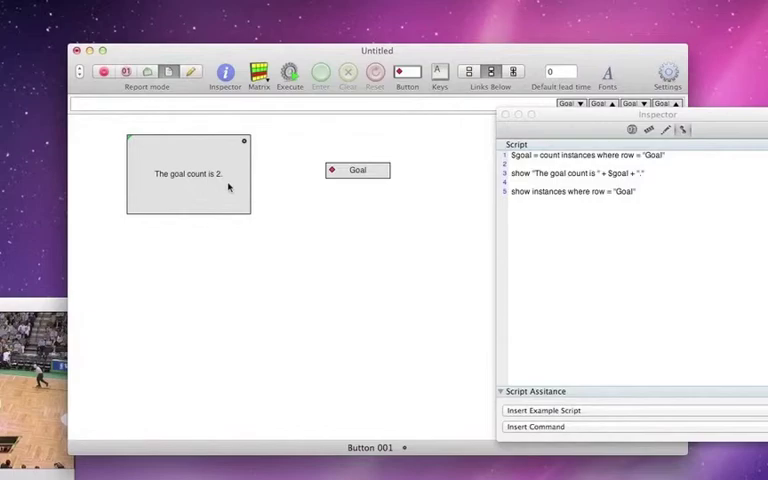
Run the action button to open the Goal, [2] movie and move its window left.
left_click(228, 187)
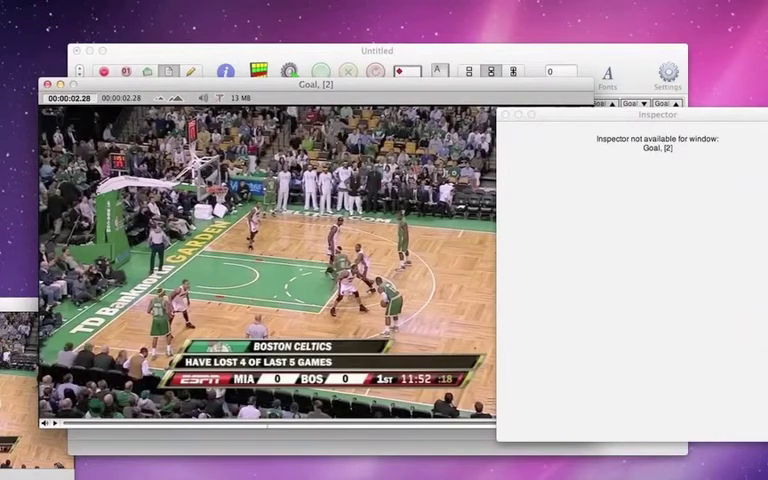
left_click_drag(228, 84, 75, 70)
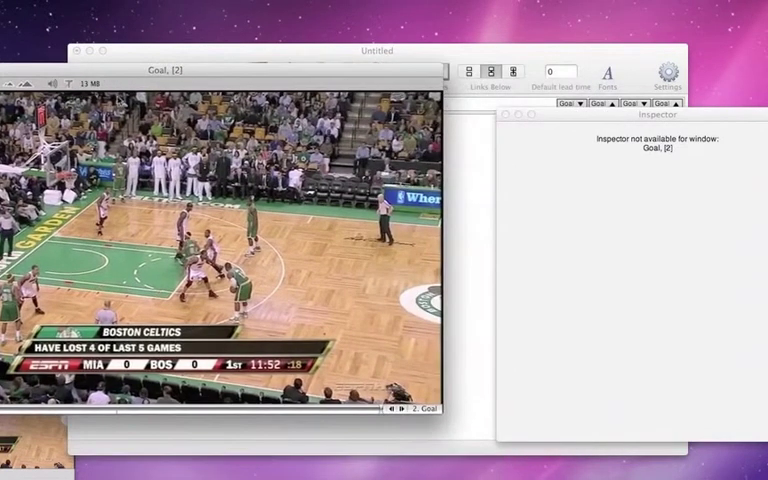